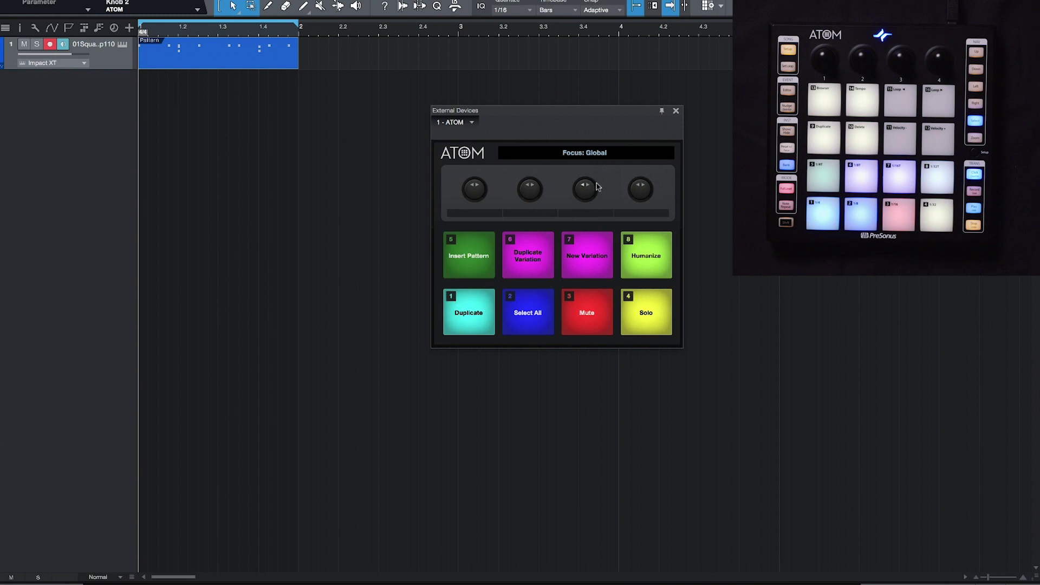
Close the ATOM External Devices window, leaving the drum Pattern track in view
click(676, 111)
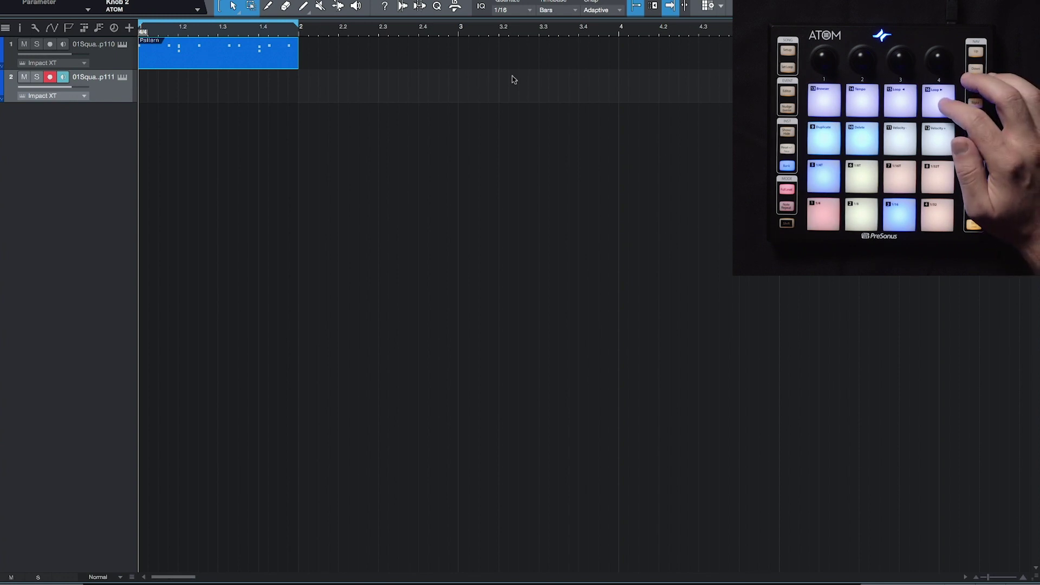
Record a one-bar brass take '01 Square Up 111' on track 2, then stop playback
key(KP_Multiply)
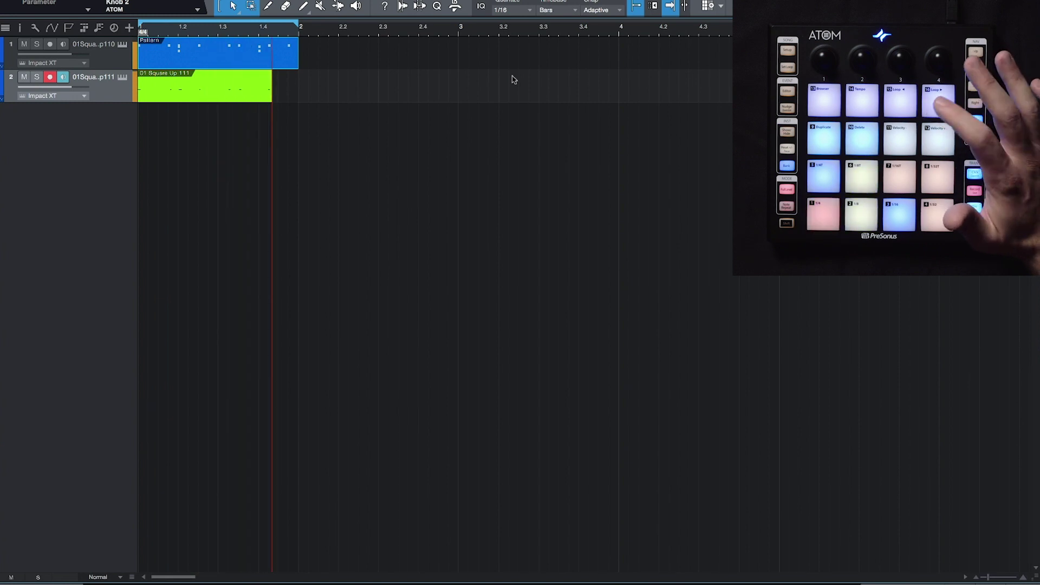
key(KP_Multiply)
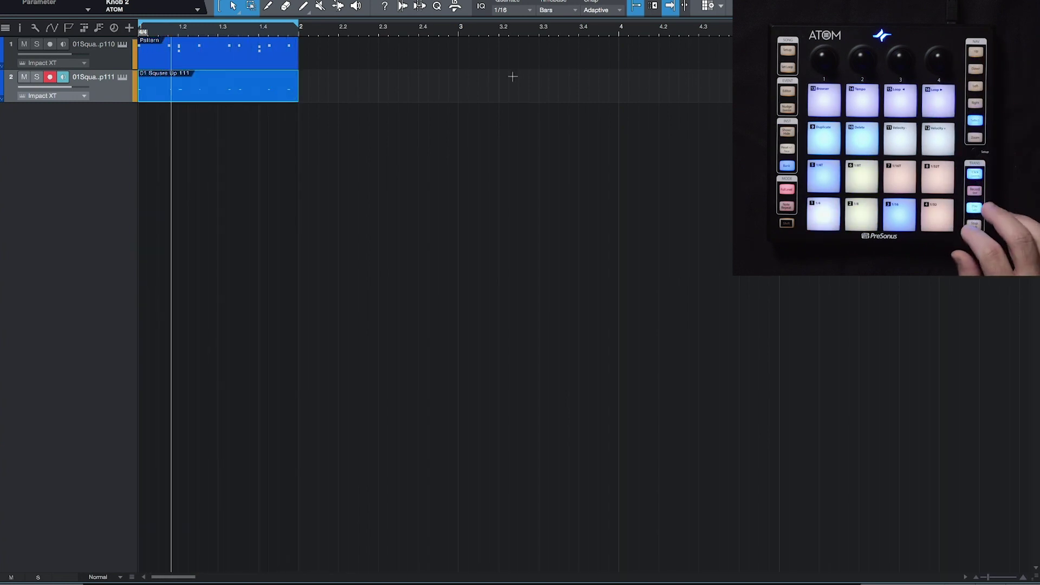
key(space)
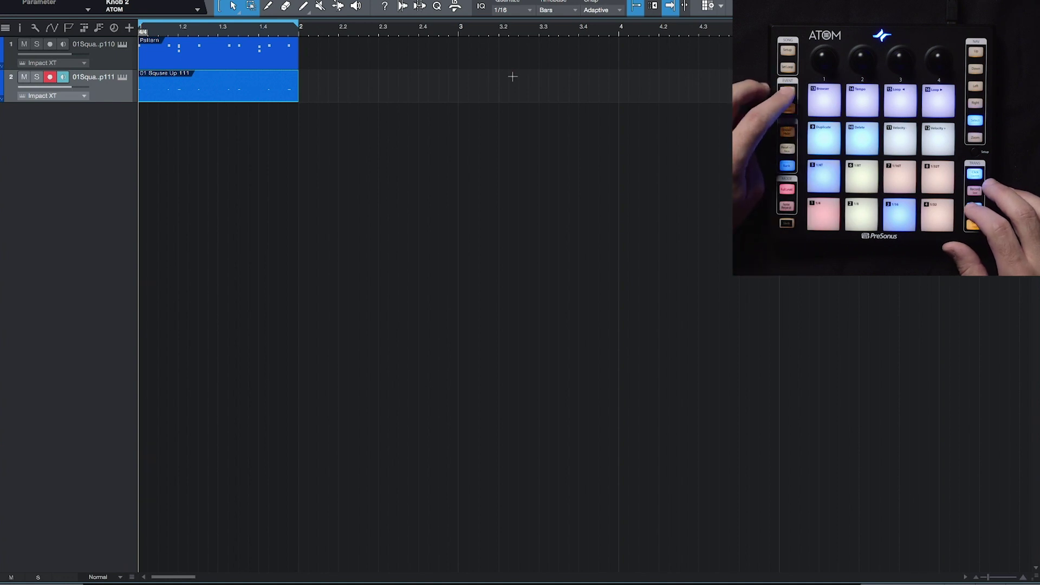
Audition the recorded brass notes in the note editor, then close the editor
key(F2)
key(space)
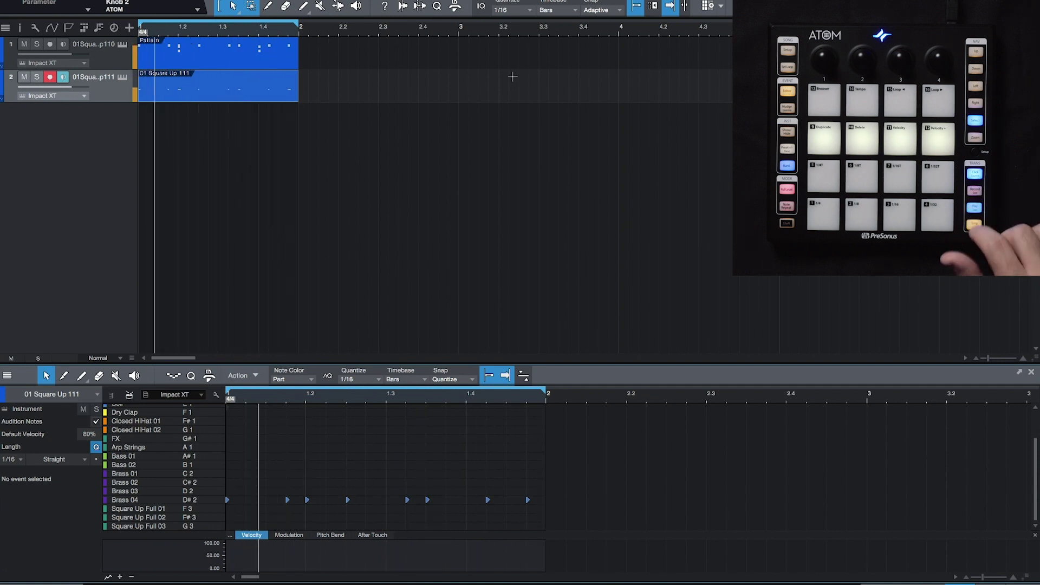
key(space)
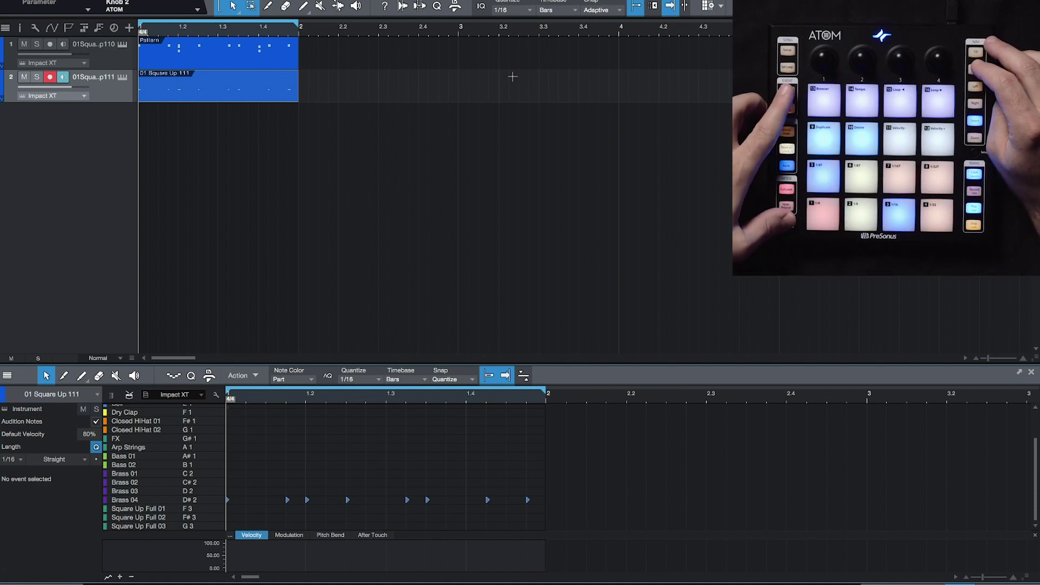
key(F2)
Duplicate both bar-1 events, drum Pattern and brass clip, into bar 2
key(Up)
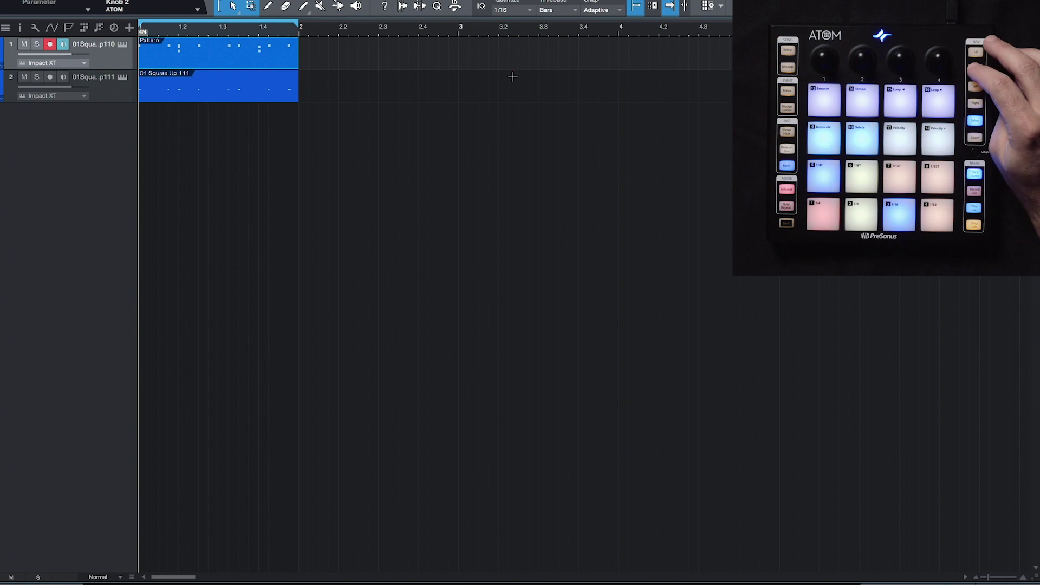
key(Down)
key(Up)
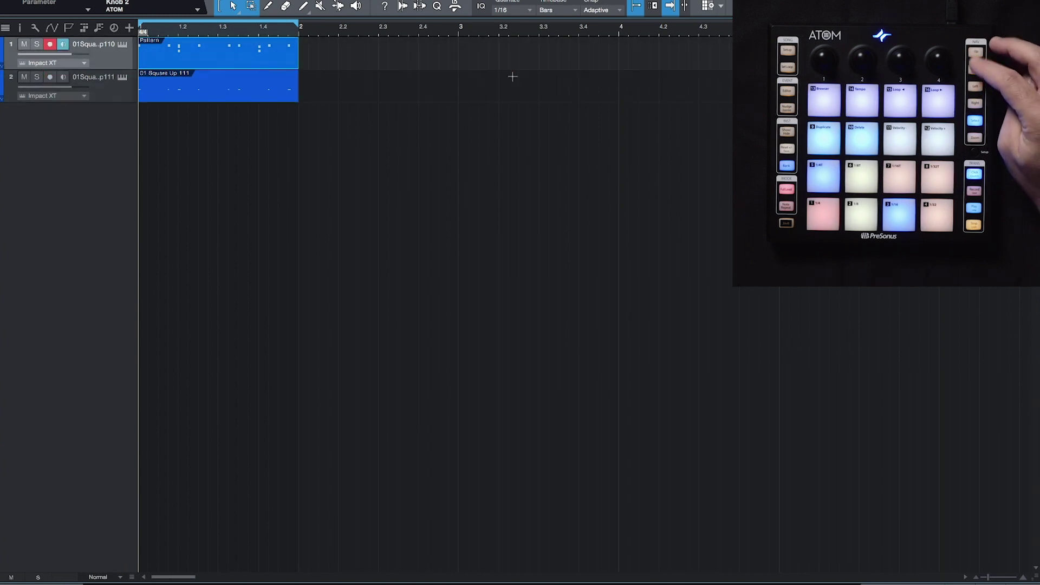
key(Down)
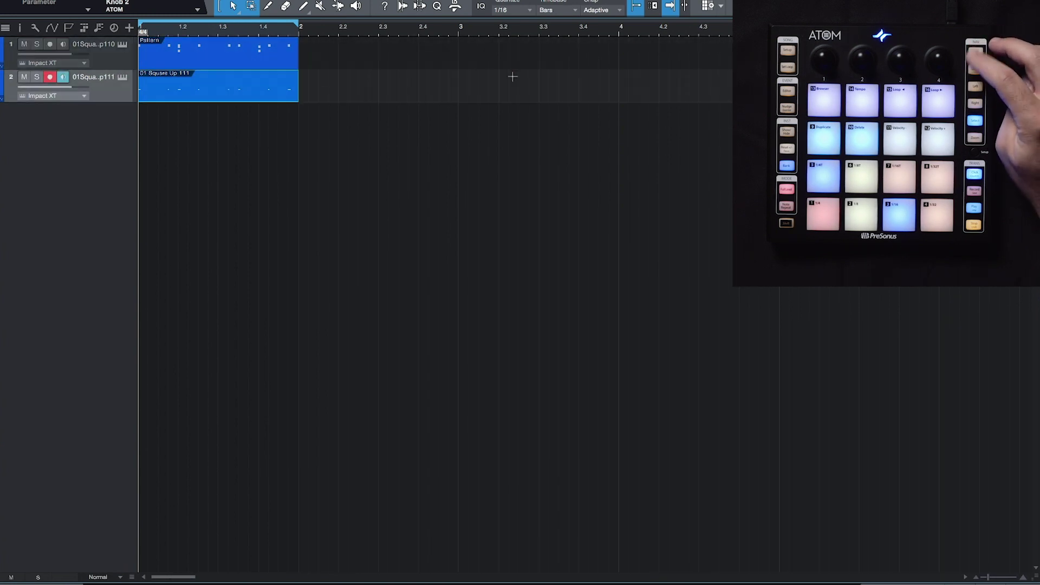
key(Up)
key(Down)
key(Up)
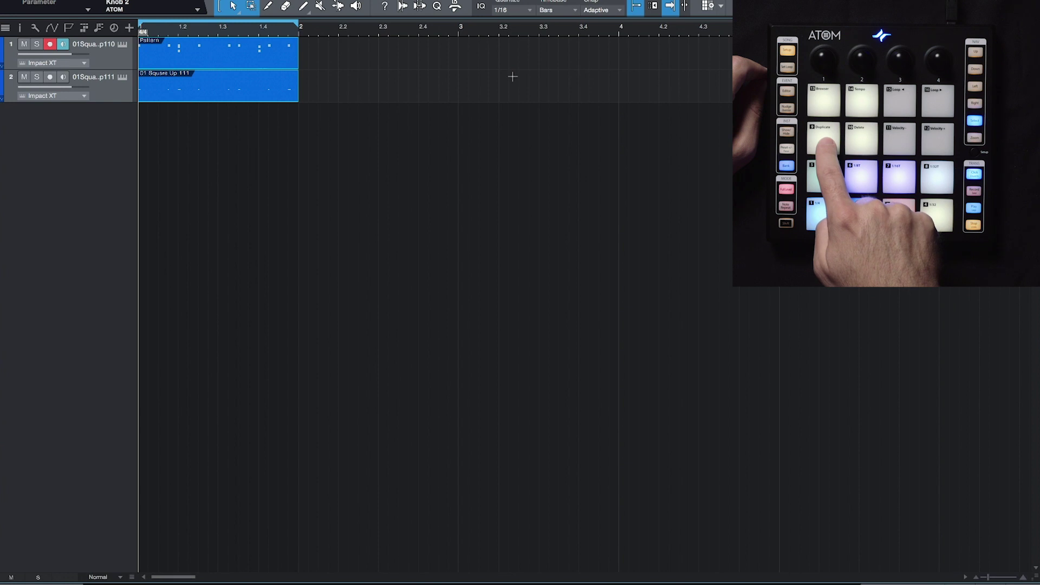
key(d)
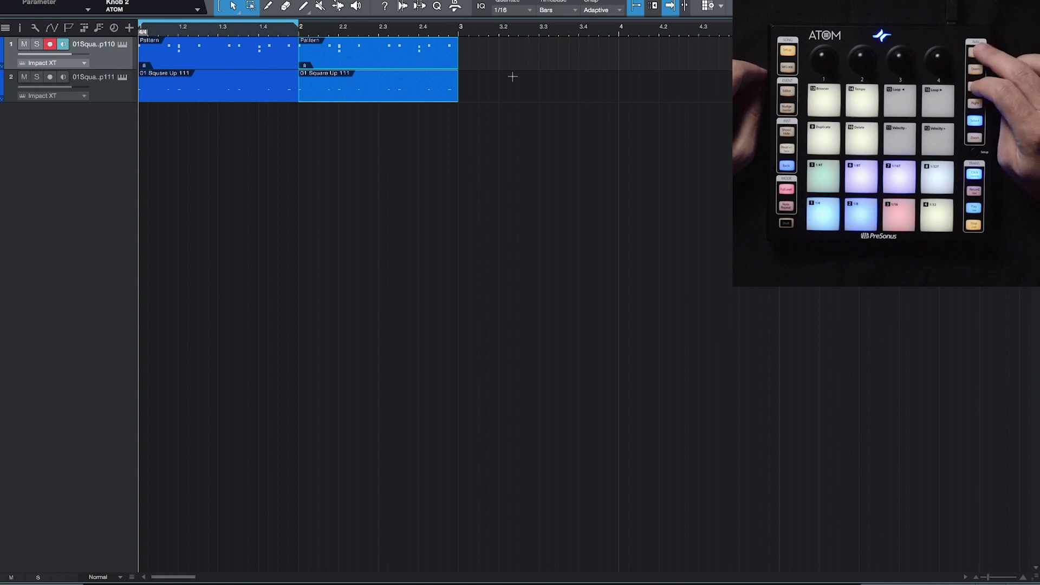
Duplicate the drum Pattern into bars 3 and 4, then select the bar-2 brass event
key(Down)
key(Up)
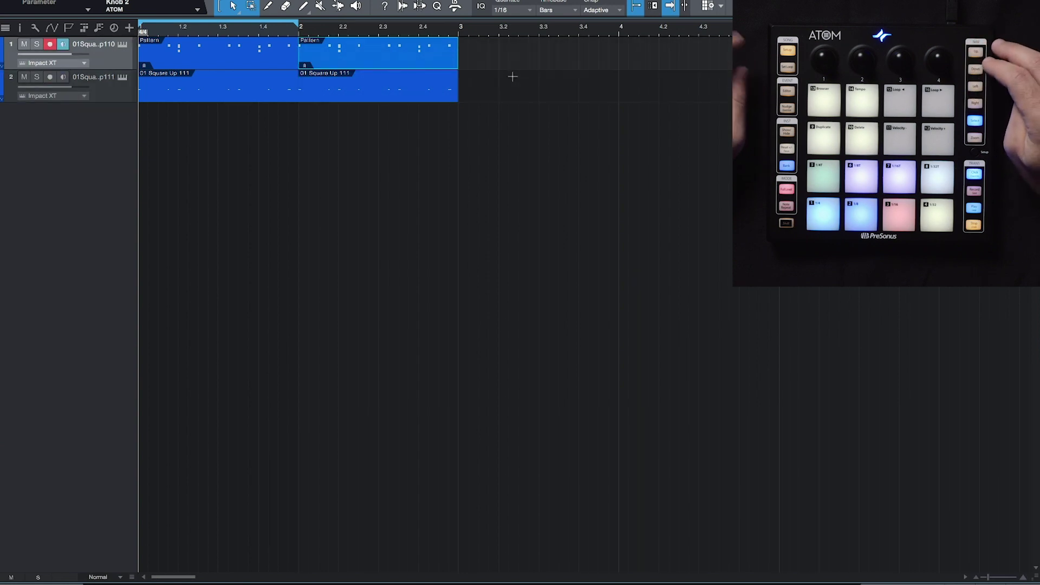
key(d)
key(d)
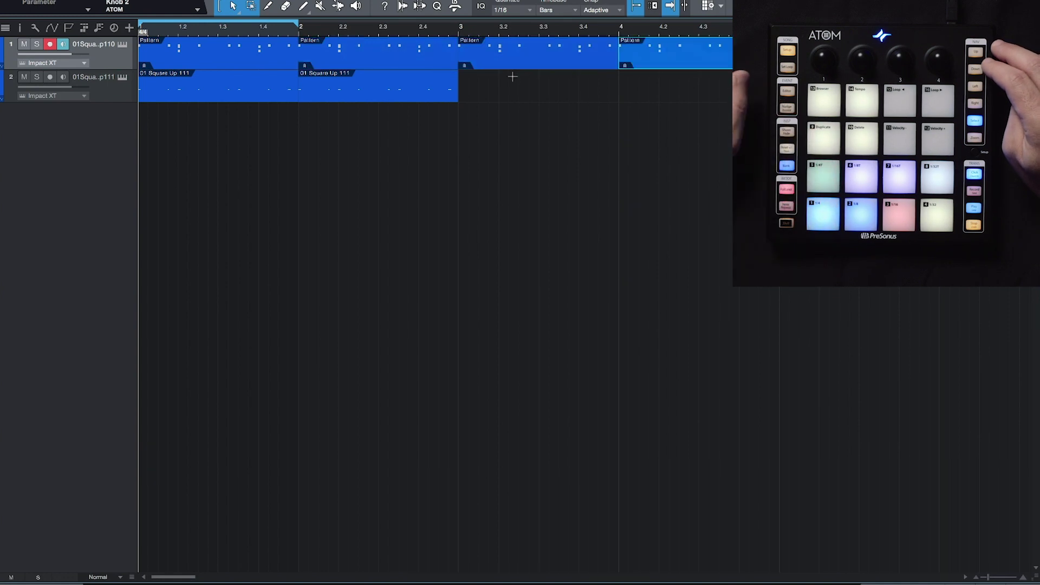
key(Left)
key(Left)
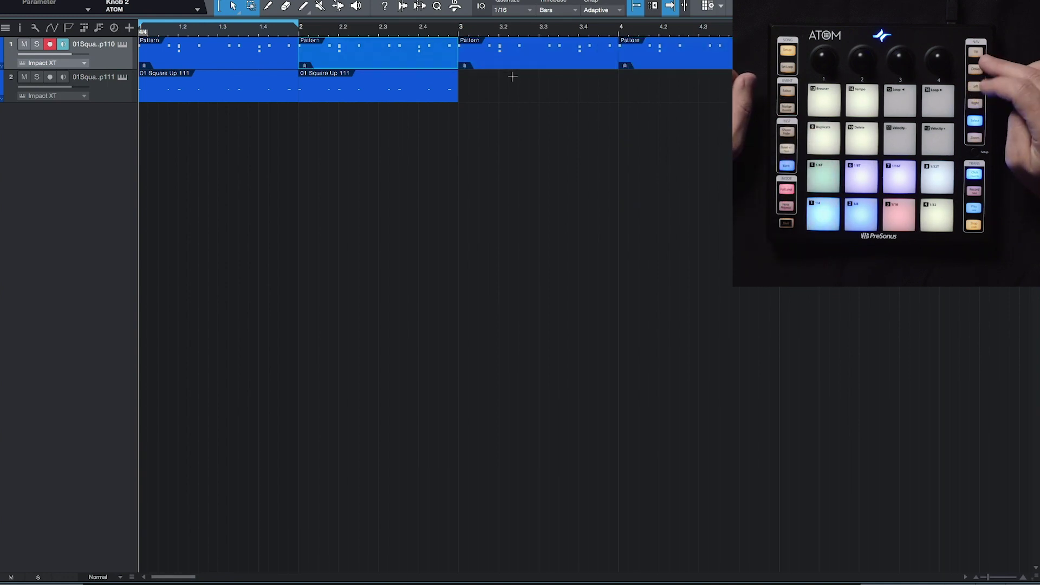
key(Right)
key(Left)
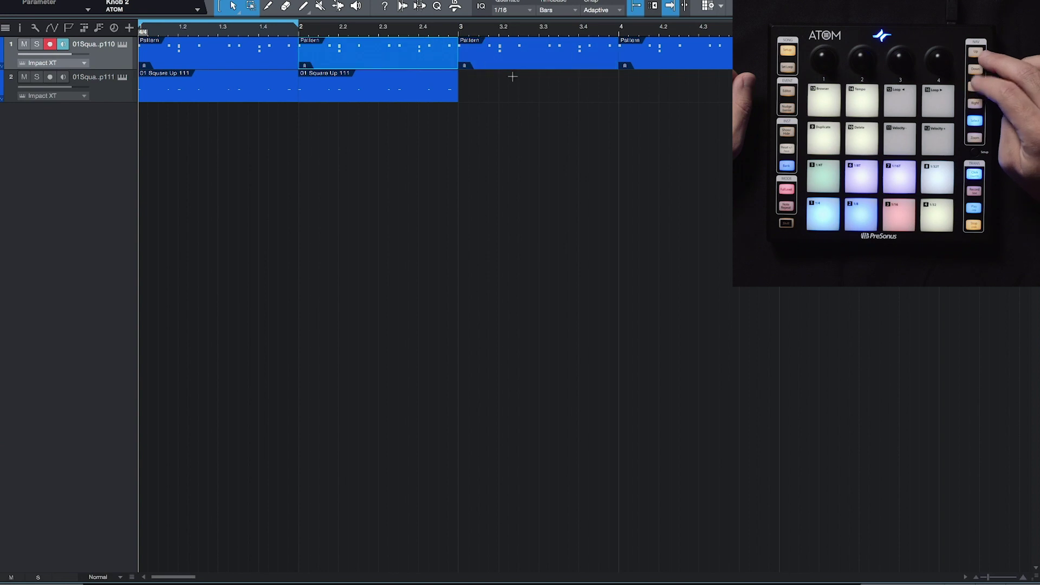
key(Down)
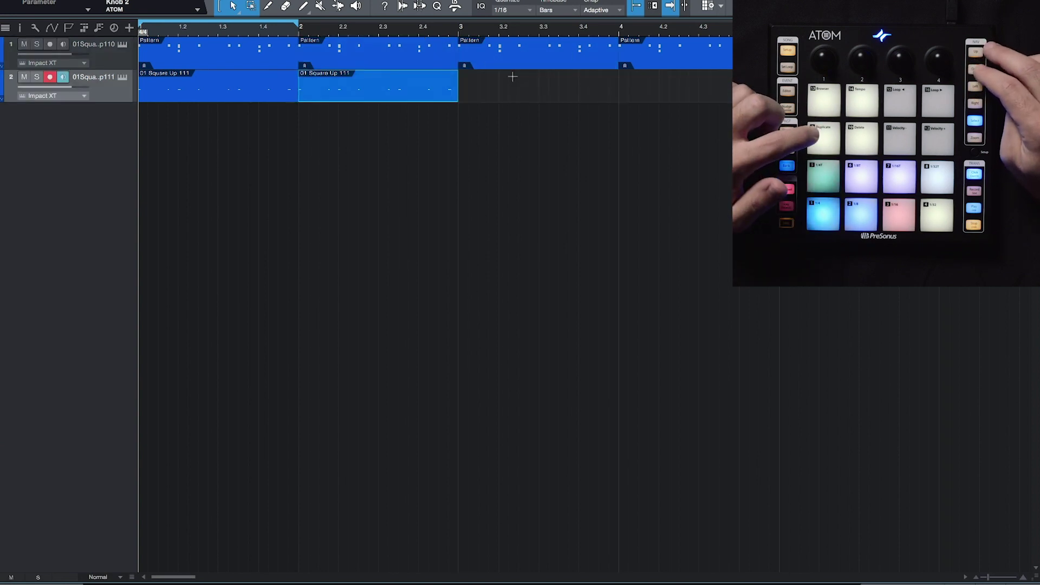
Copy the brass event into bar 3 and transpose its eight notes from Brass 04 to Brass 01
key(d)
key(F2)
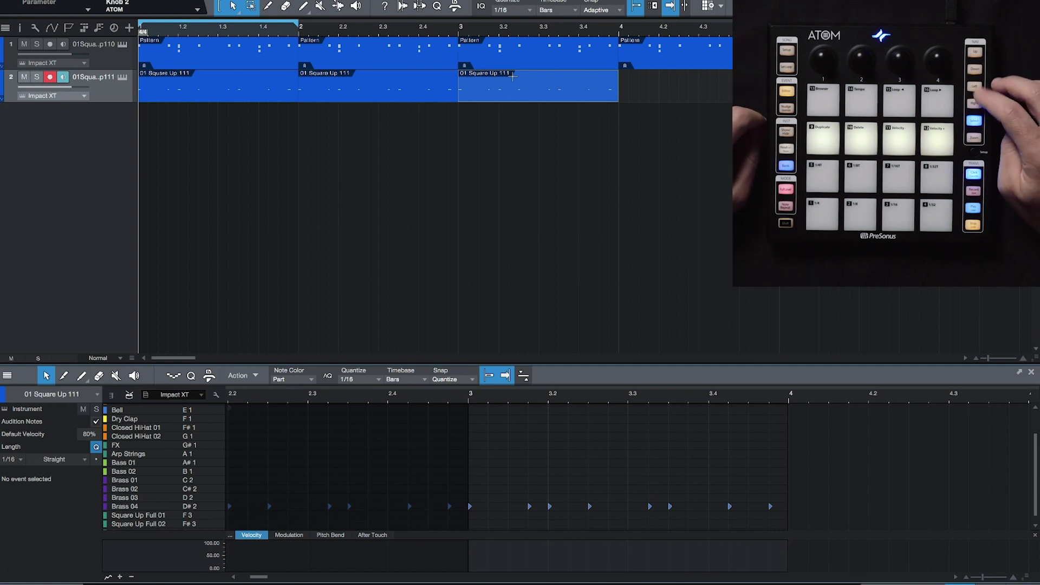
key(Left)
key(Left)
key(Left)
key(Left)
key(Left)
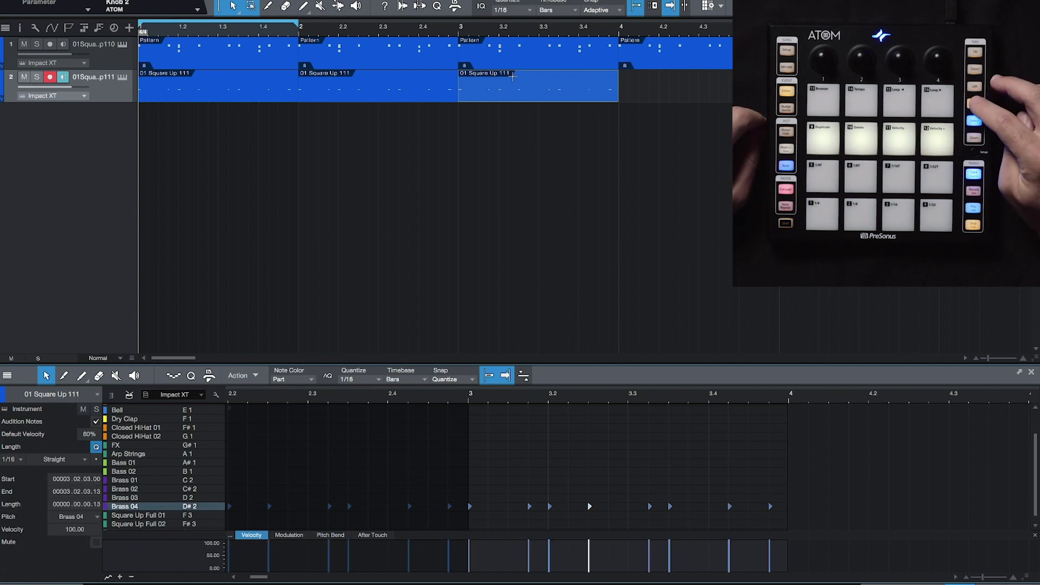
key(Right)
key(Right)
key(Right)
key(Right)
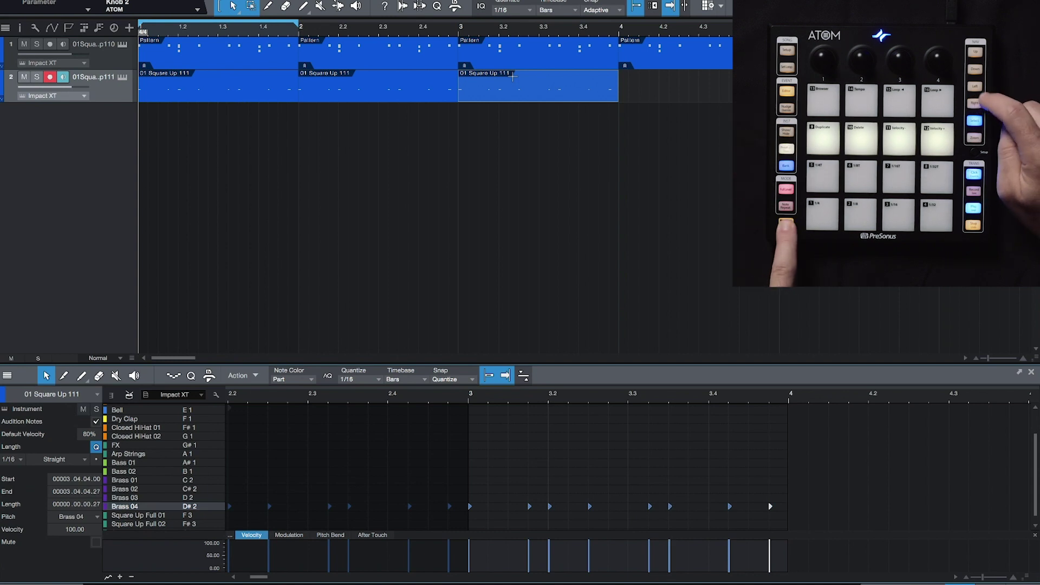
key(shift+Left)
key(shift+Left)
key(shift+Left)
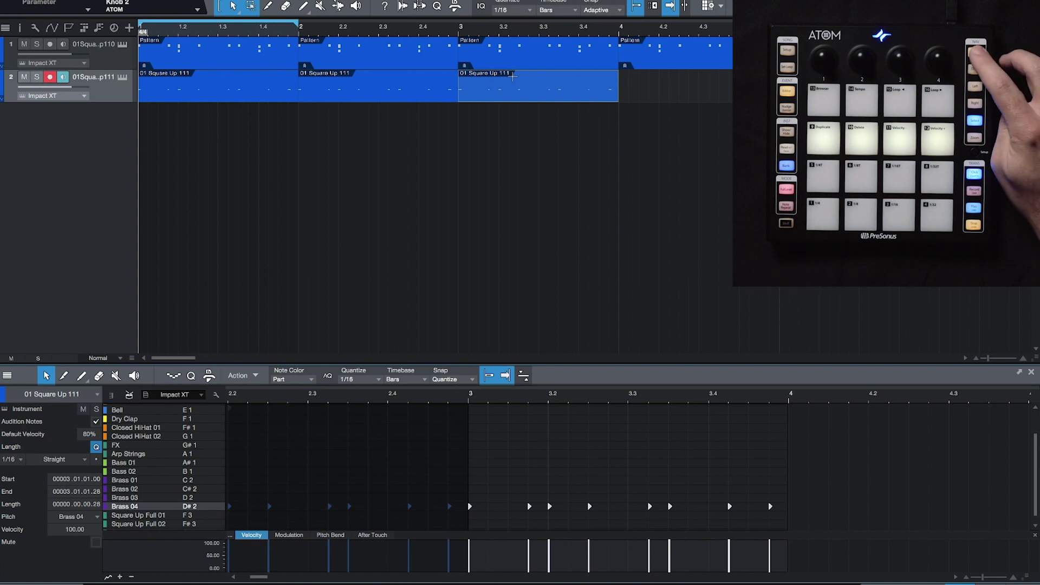
key(alt+Up)
key(alt+Up)
key(alt+Up)
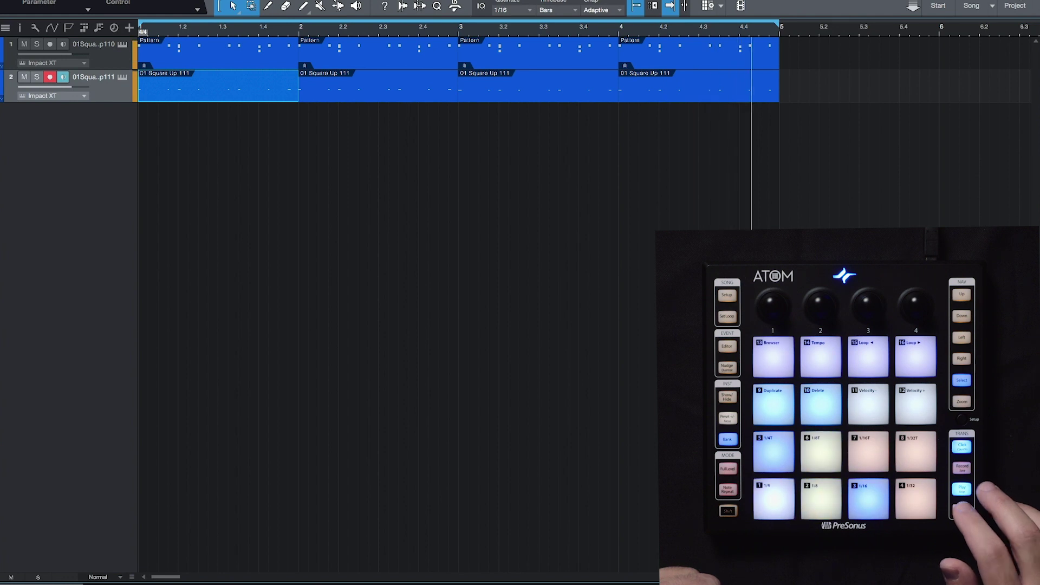
Stop playback after the four looped bars of drums and brass play through
key(space)
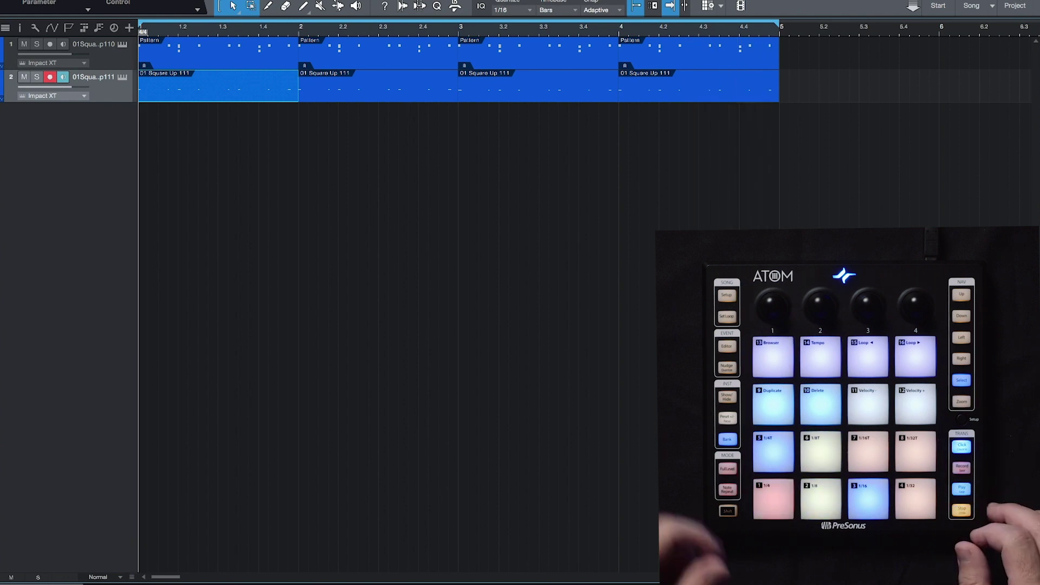